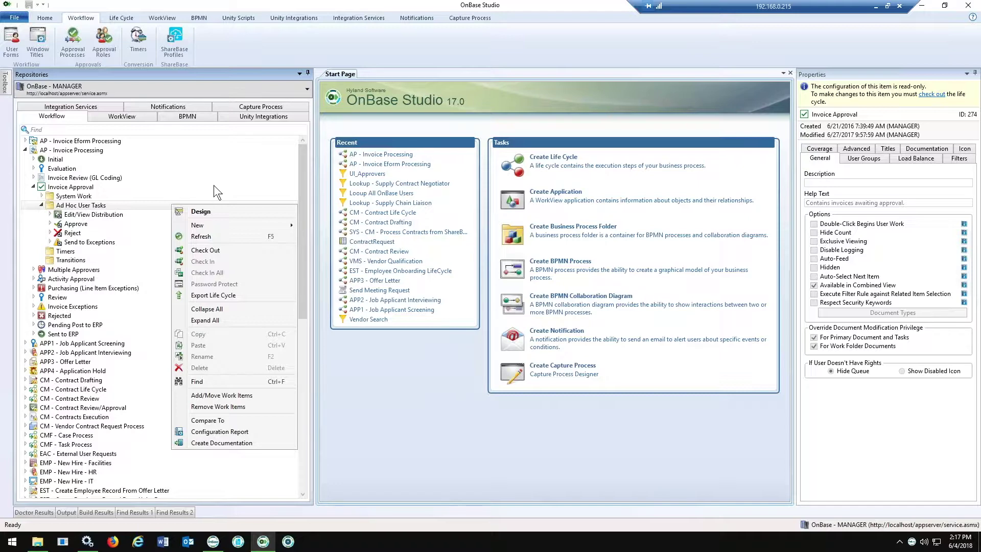
# Open the Approval Processes list from the Workflow ribbon in OnBase Studio
pyautogui.click(77, 54)
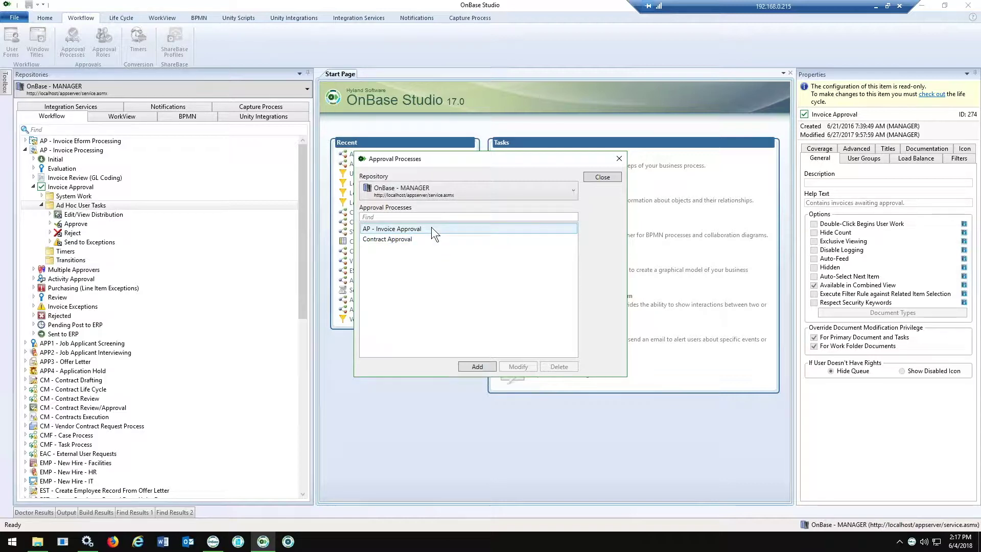
# Open AP - Invoice Approval and review its Document Types, User Groups and Approval Users pages
pyautogui.doubleClick(431, 229)
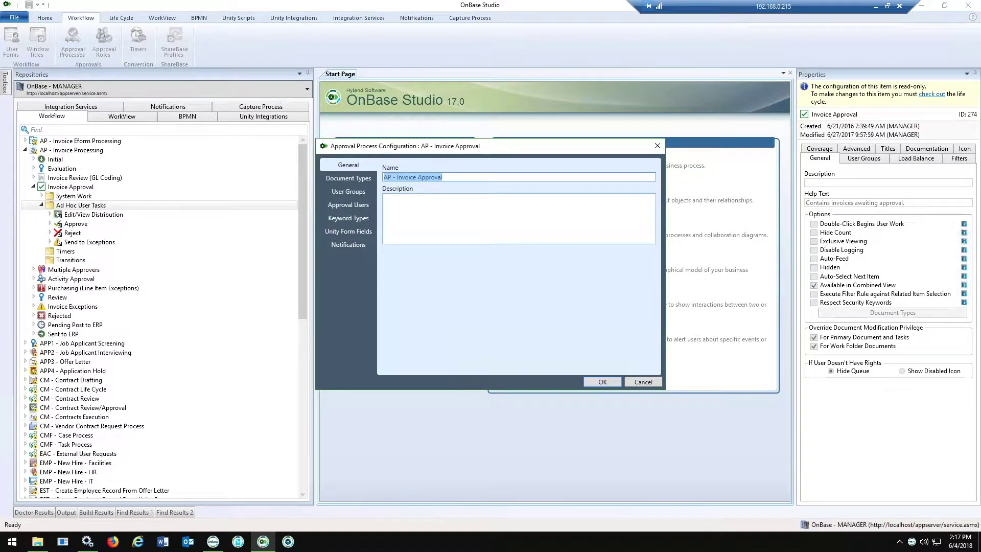
pyautogui.click(366, 178)
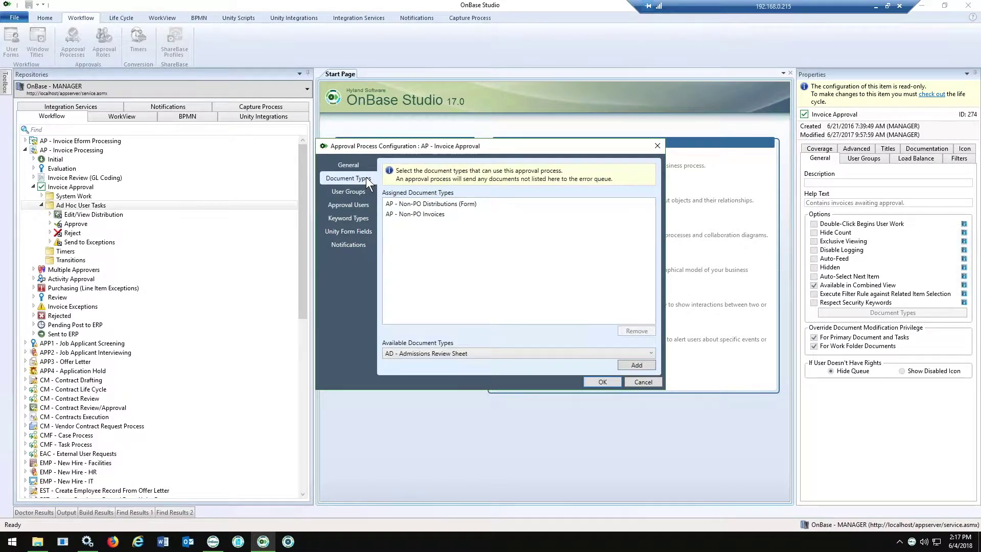
pyautogui.click(361, 191)
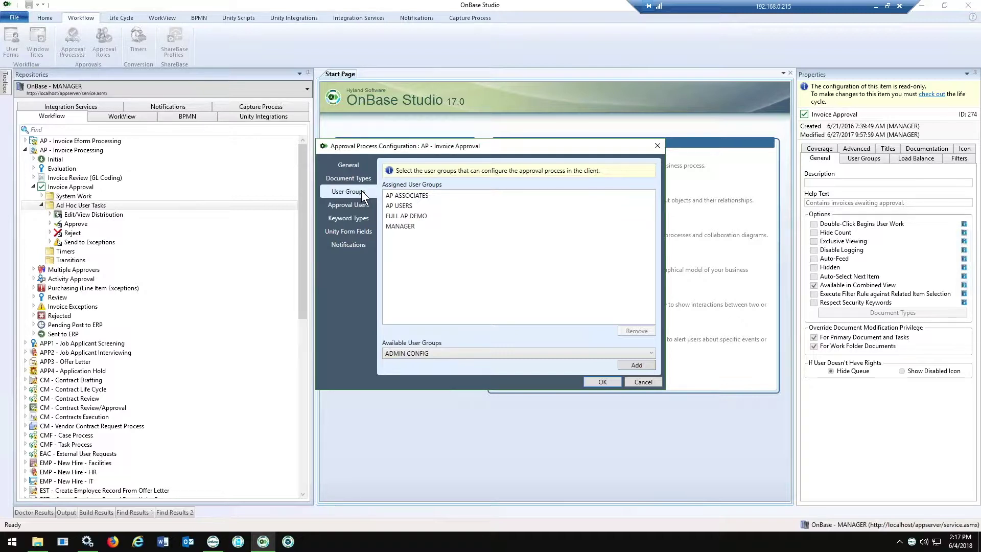
pyautogui.click(359, 202)
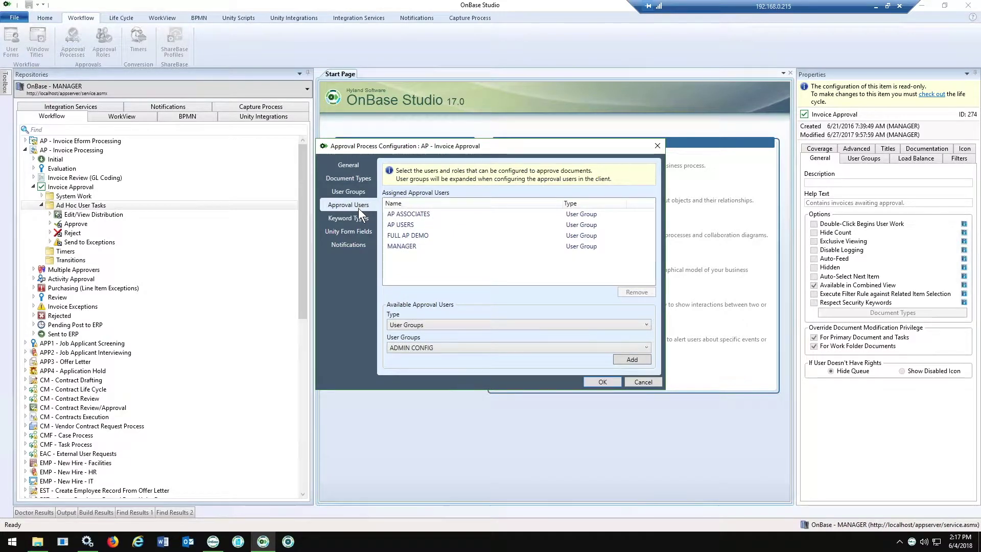
# Review the process's Keyword Types, Unity Form Fields and Notifications pages
pyautogui.click(360, 218)
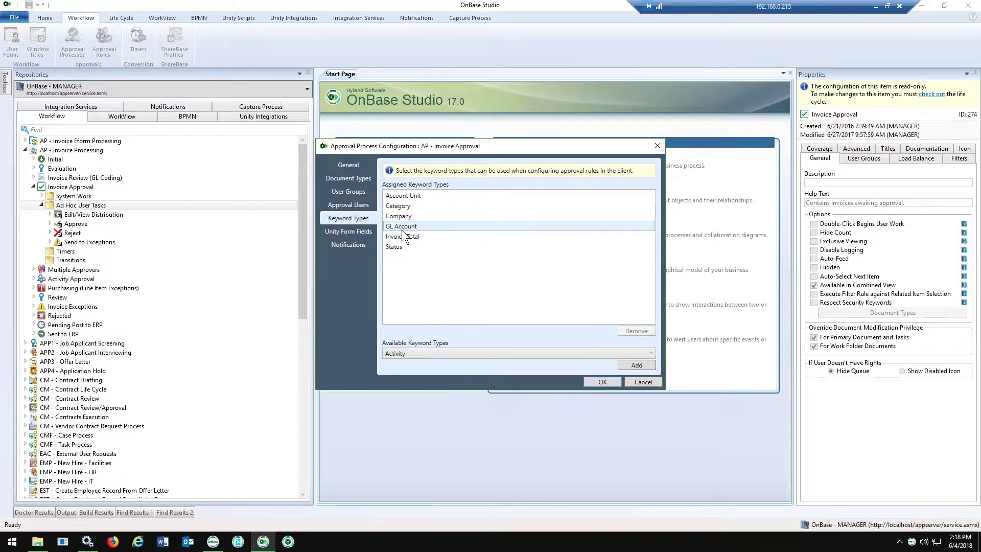
pyautogui.click(337, 230)
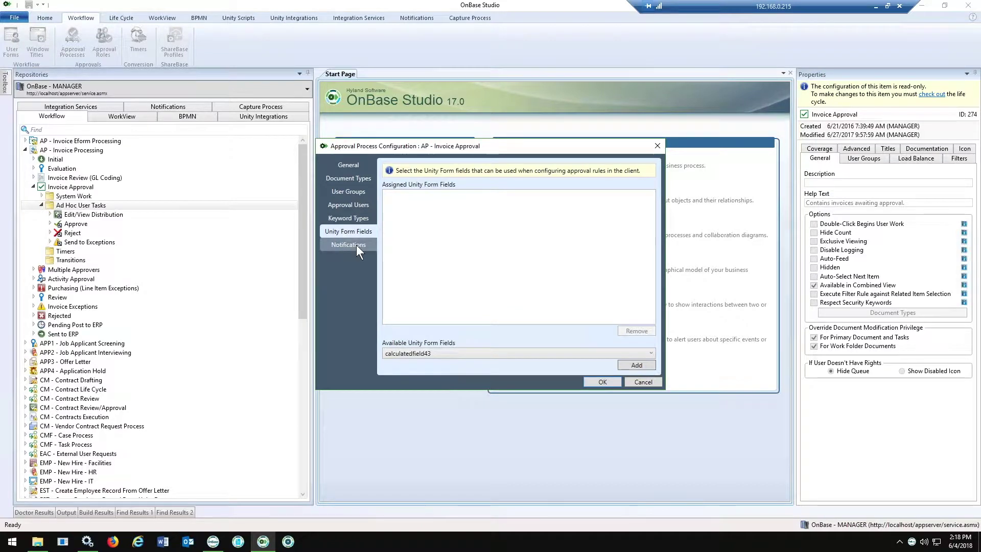
pyautogui.click(357, 244)
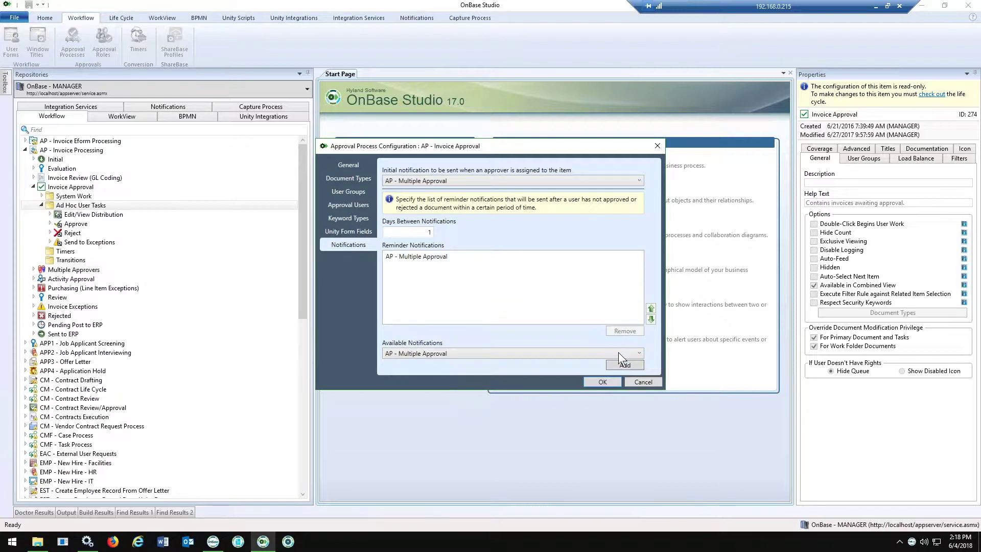
# Close the process configuration and the Approval Processes list, then move to the Unity Client
pyautogui.click(613, 382)
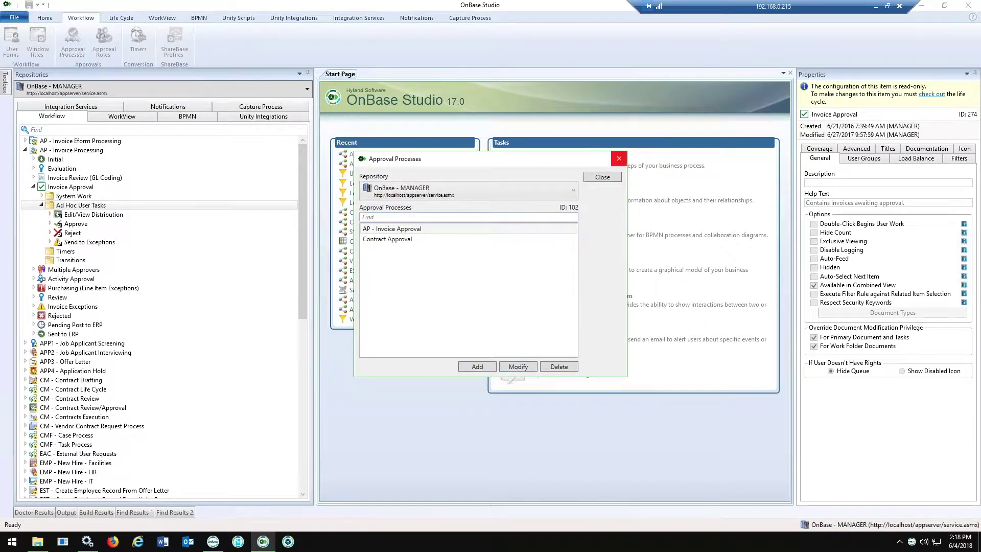
pyautogui.click(619, 158)
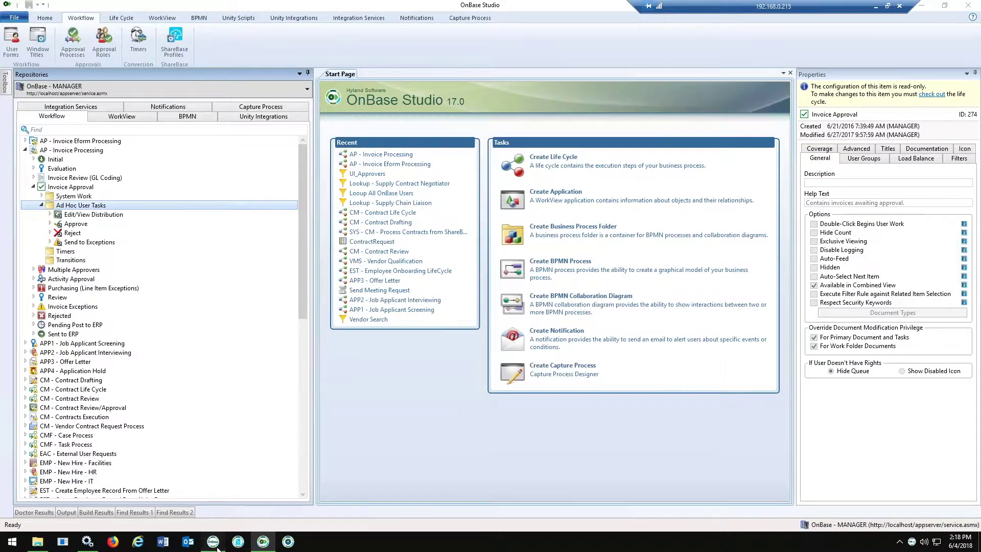
pyautogui.click(220, 546)
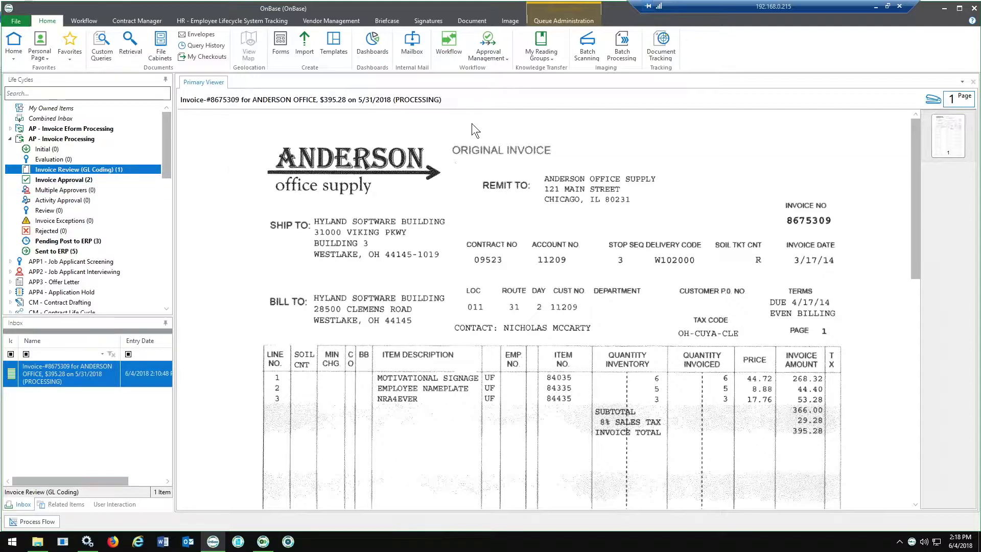
# Open AP - Invoice Approval through Approval Management to see its approval paths and levels
pyautogui.click(504, 58)
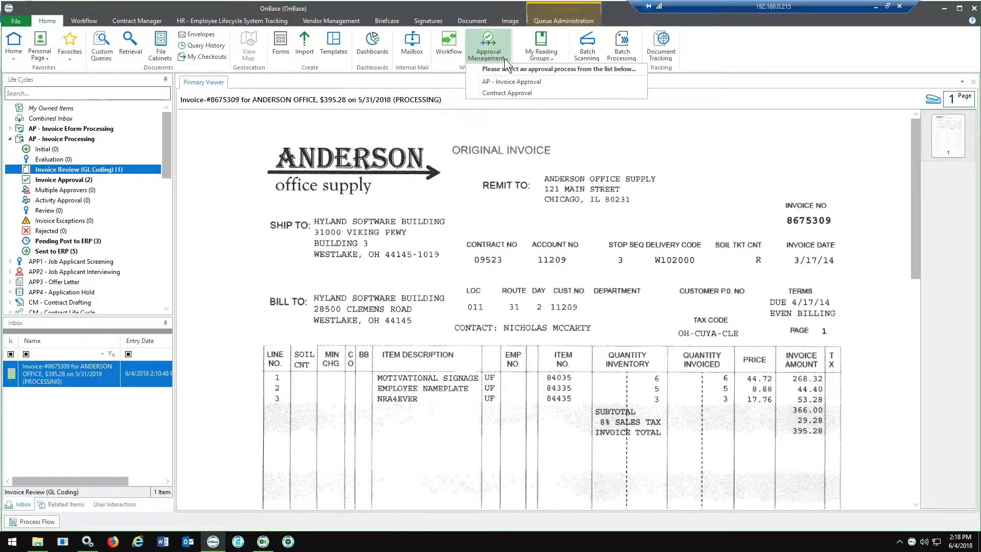
pyautogui.click(522, 82)
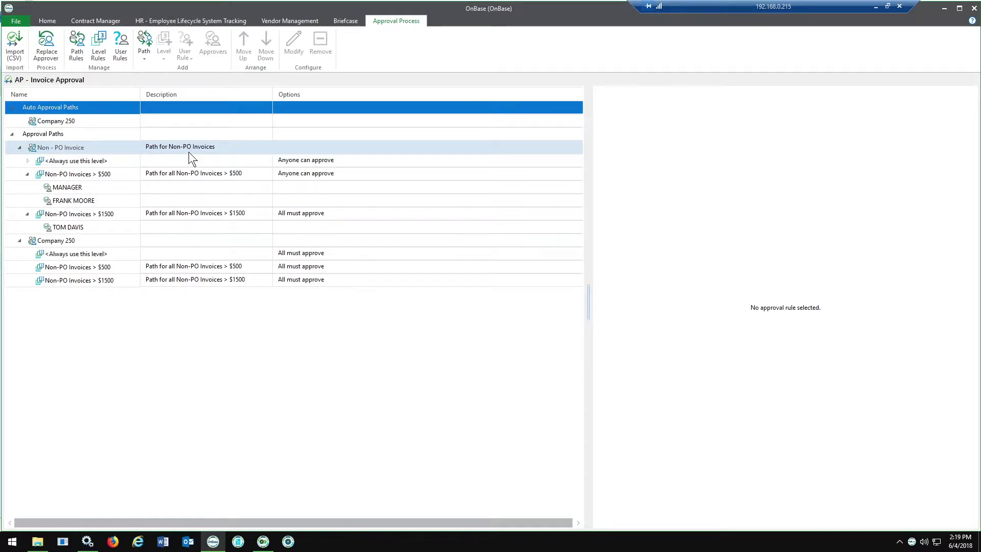
# Add a new level beside the Non-PO Invoices > $1500 level in the Non - PO Invoice path
pyautogui.rightClick(93, 213)
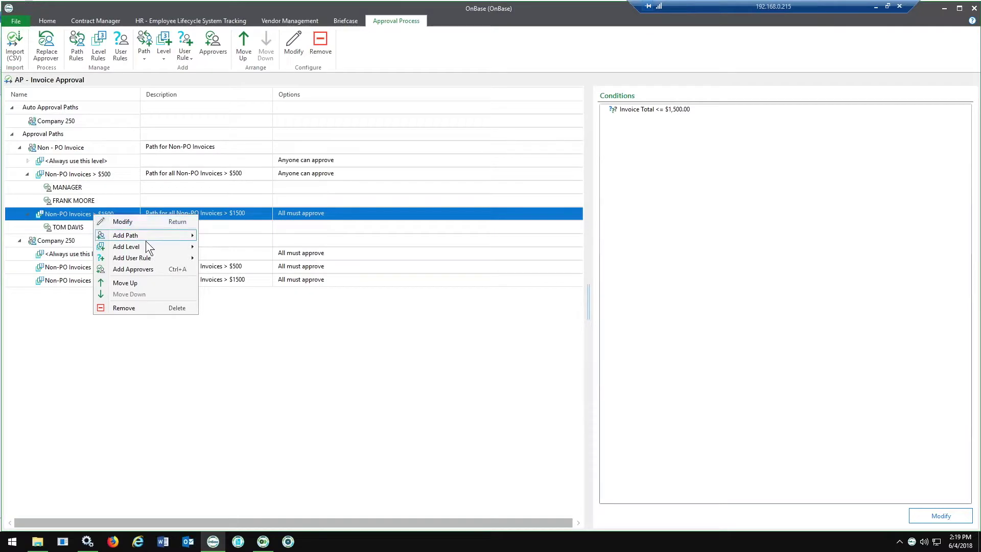
pyautogui.moveTo(142, 246)
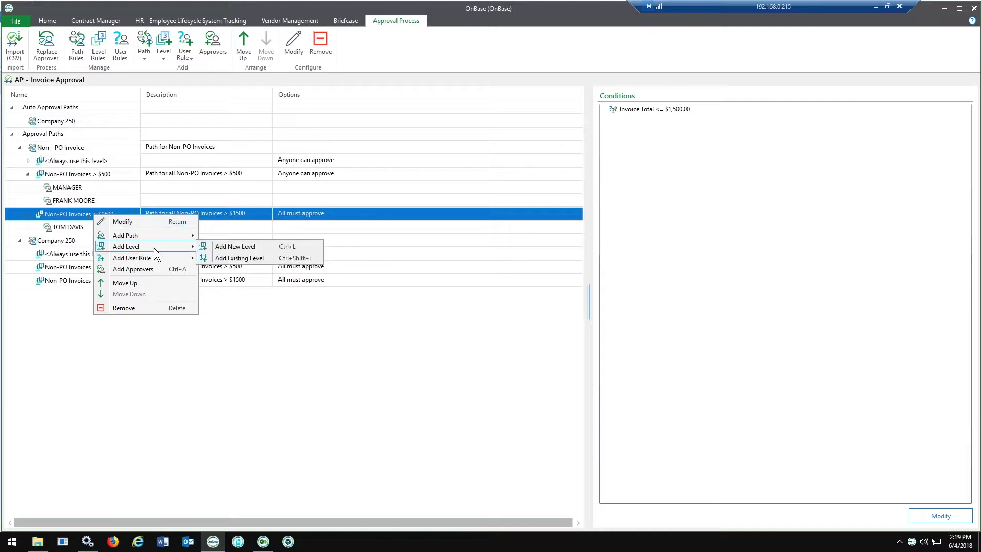
pyautogui.click(219, 247)
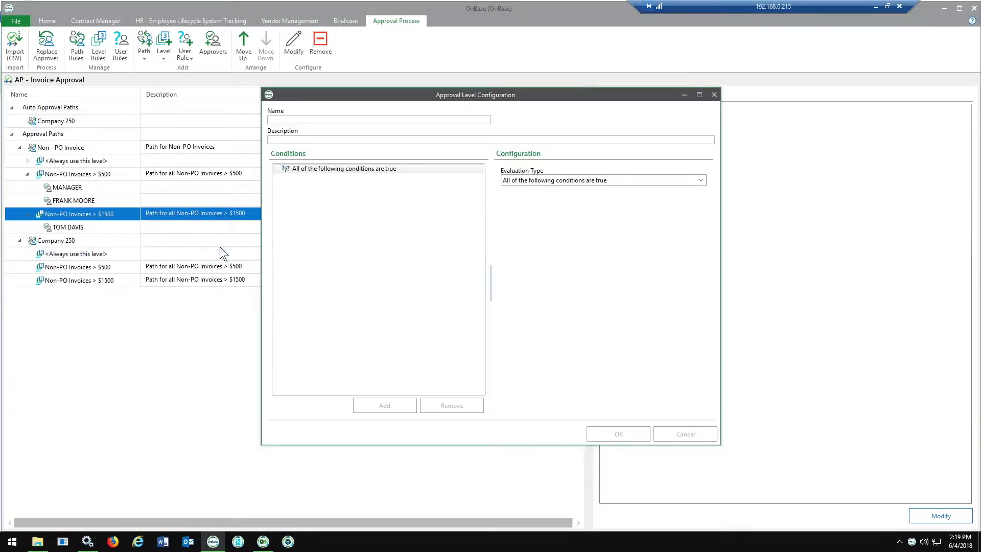
# Create level 'Non-PO Invoices > $5000' evaluating keyword Invoice Total Greater Than constant 5000
pyautogui.click(300, 121)
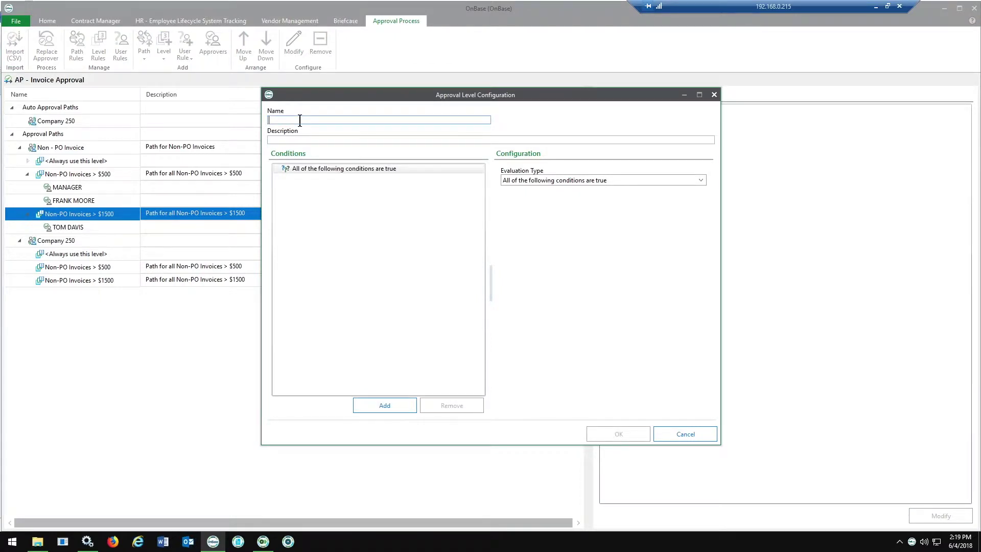
pyautogui.write('Non-PO Invoices > $5000')
pyautogui.click(576, 181)
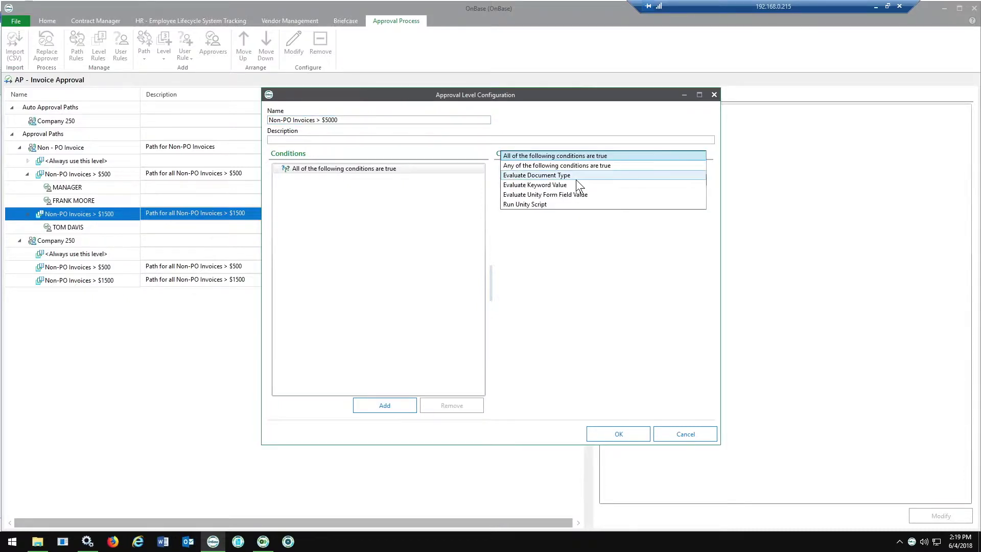
pyautogui.click(568, 185)
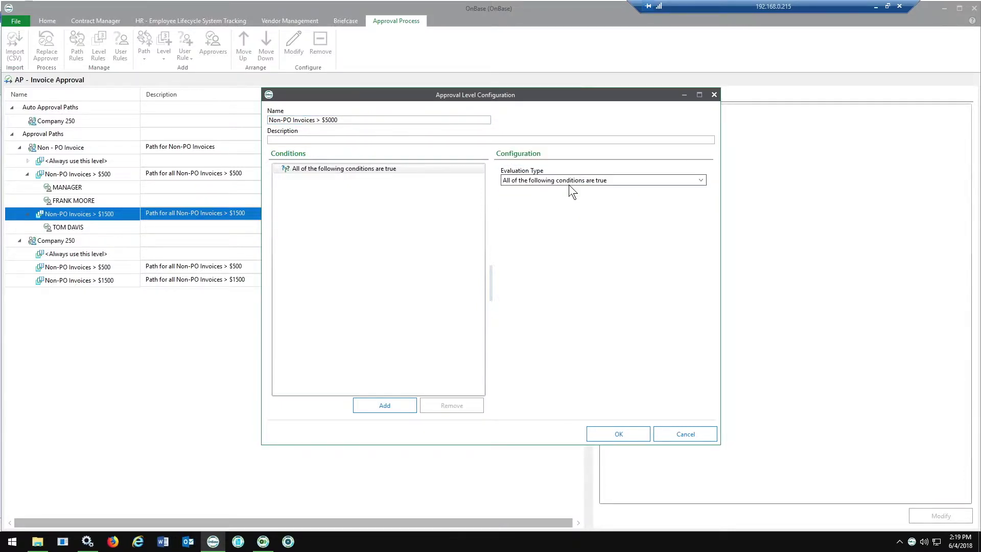
pyautogui.click(569, 208)
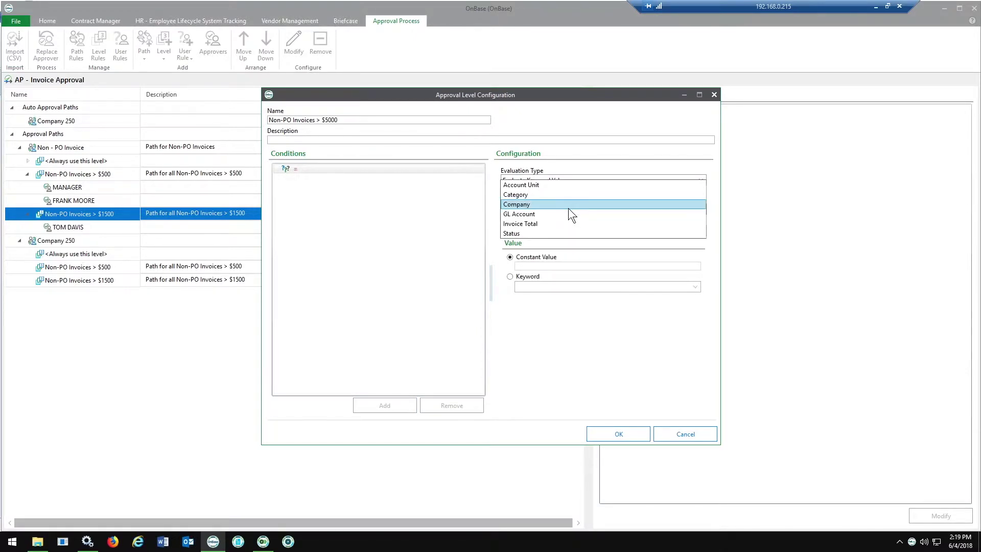
pyautogui.click(554, 222)
pyautogui.click(551, 229)
pyautogui.click(547, 252)
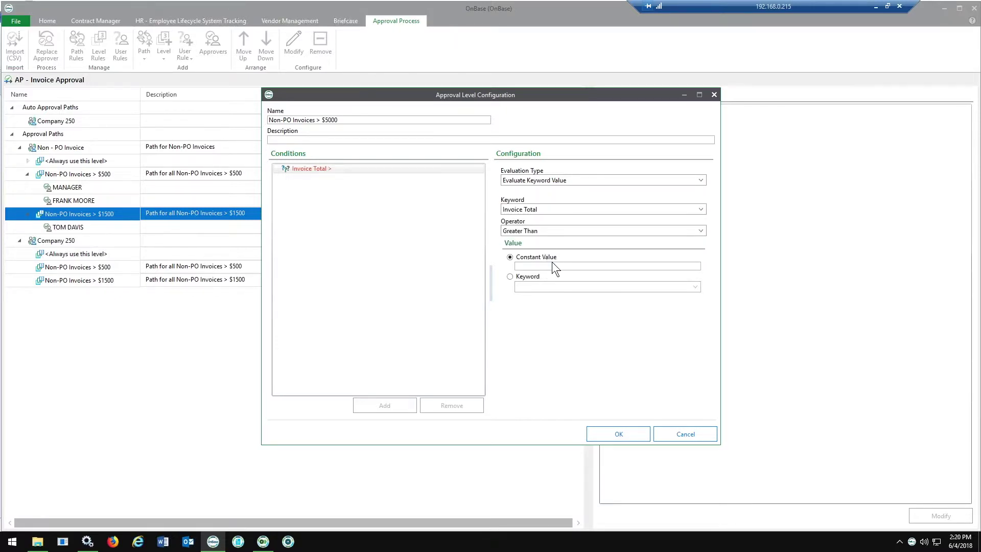
pyautogui.click(548, 266)
pyautogui.write('5')
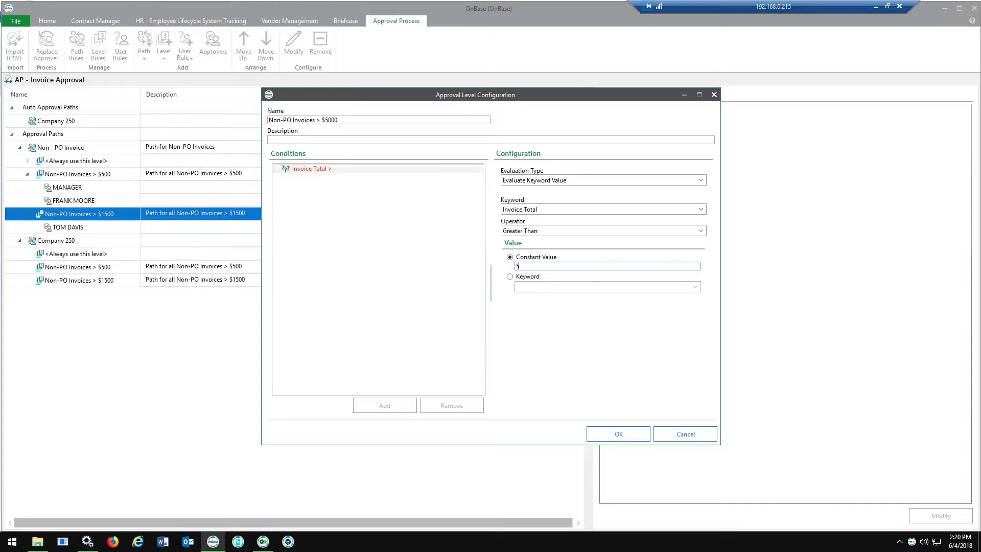
pyautogui.write('000')
pyautogui.click(635, 436)
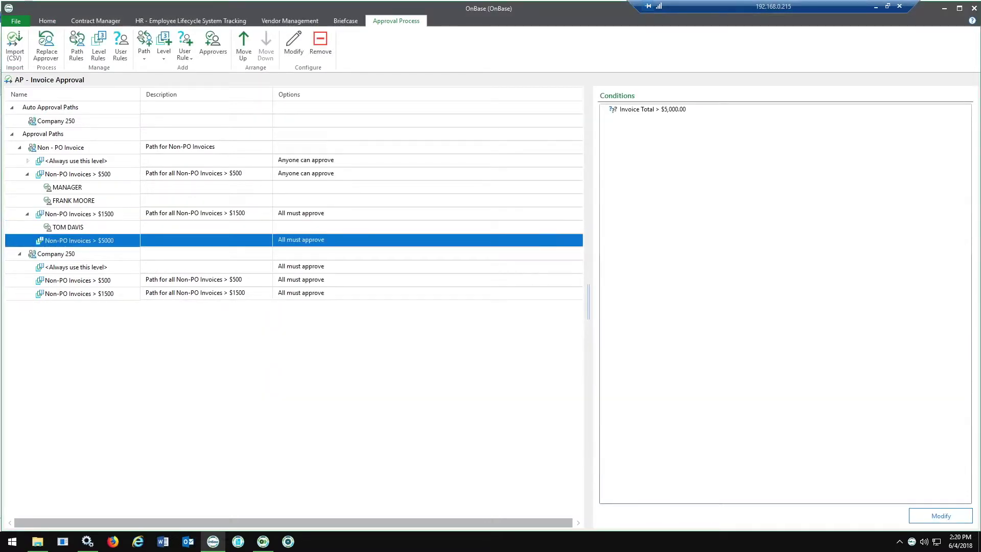
# Assign MANAGER as the approver of the Non-PO Invoices > $5000 level
pyautogui.rightClick(50, 241)
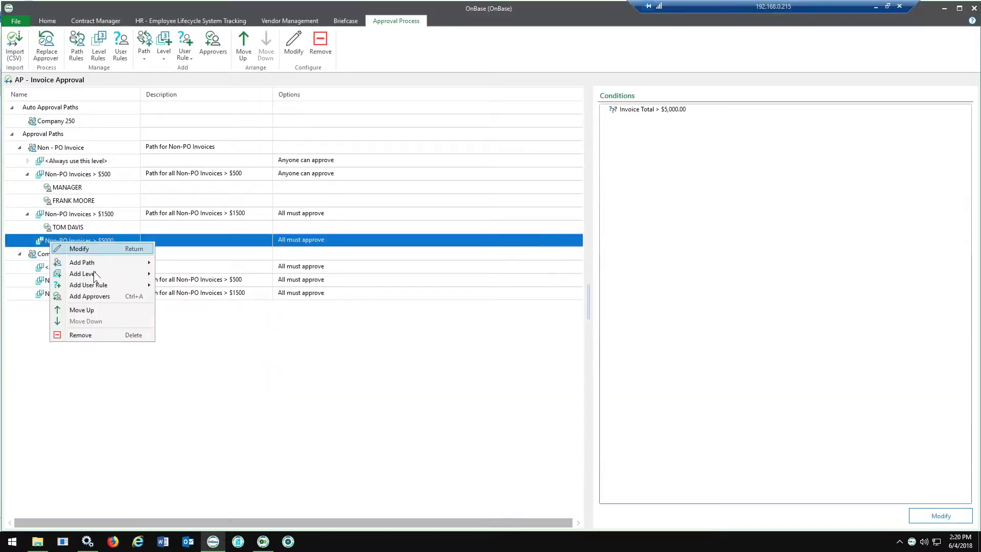
pyautogui.click(103, 296)
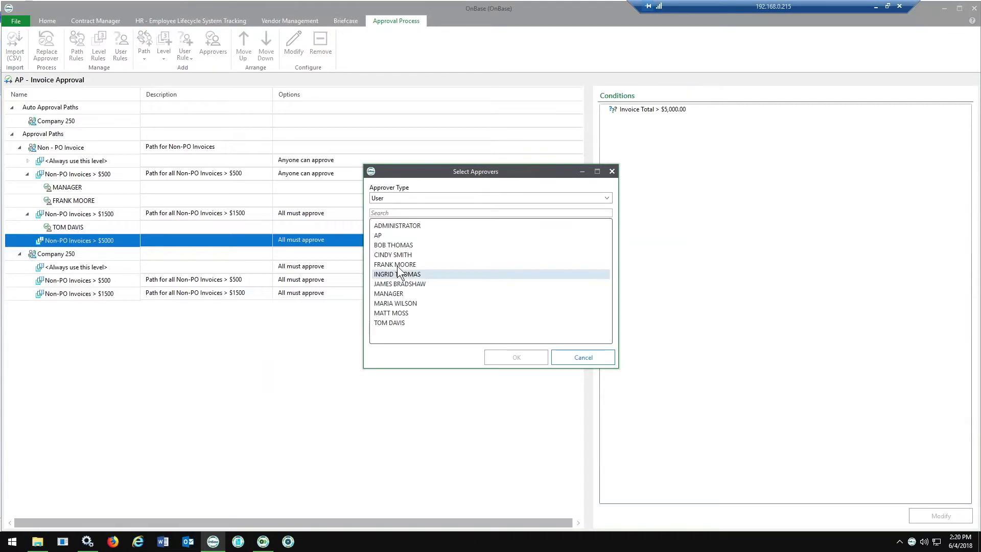
pyautogui.click(403, 293)
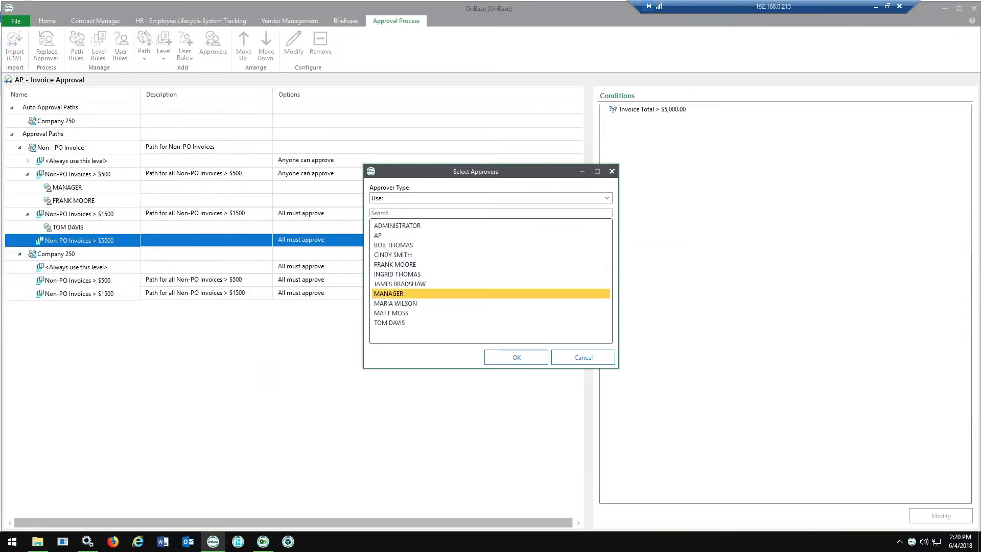
pyautogui.click(516, 357)
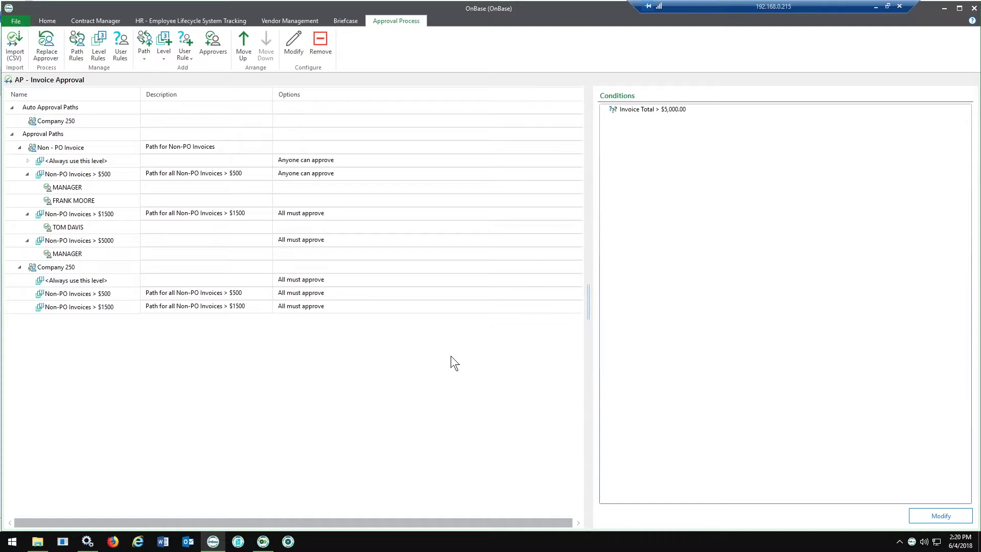
pyautogui.click(18, 57)
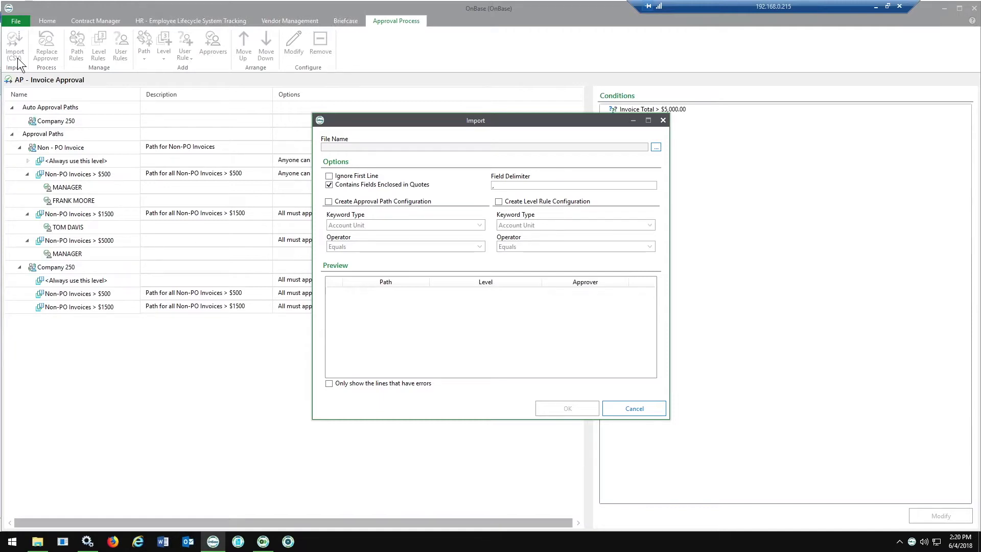
# Cancel the CSV Import dialog without importing and return to the Home tab
pyautogui.click(633, 409)
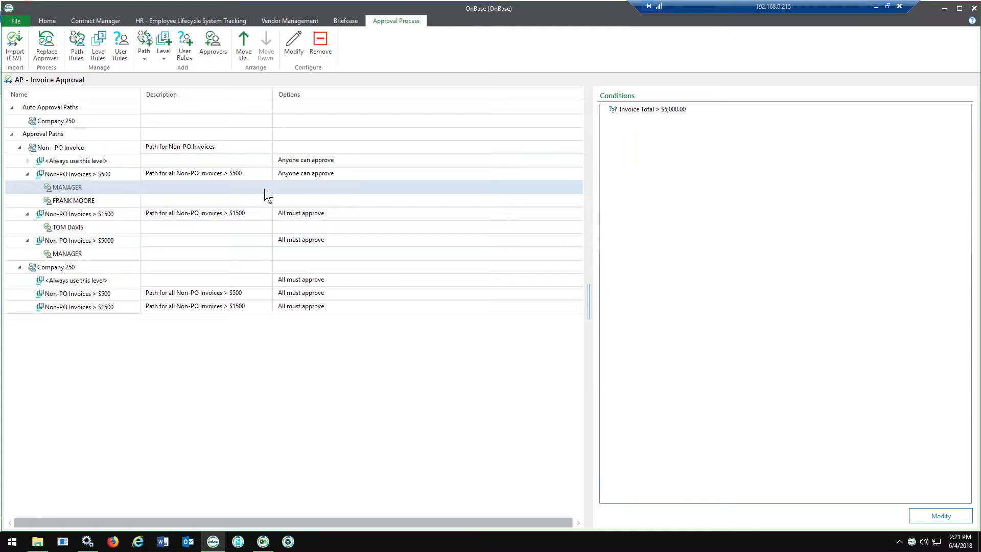
pyautogui.click(47, 21)
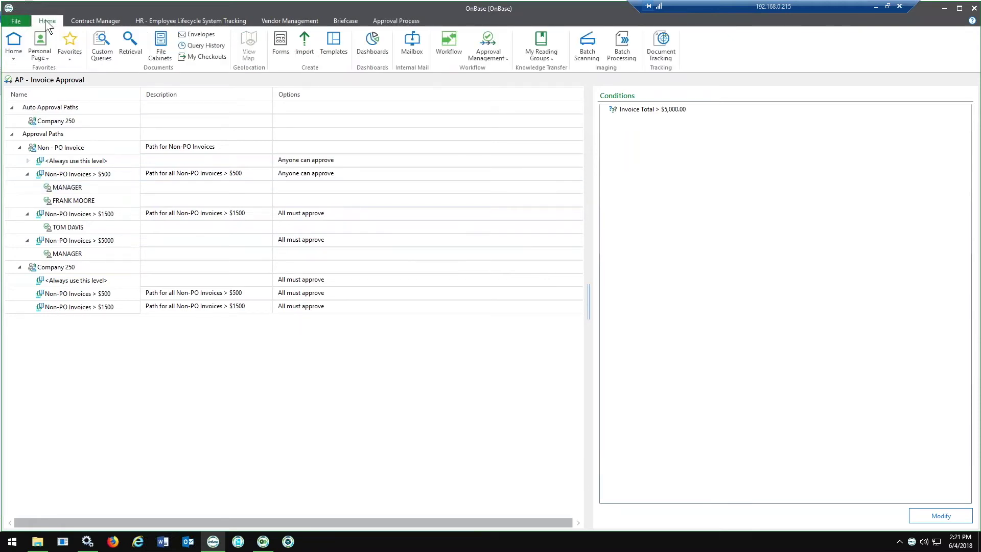
# From Workflow, submit the ANDERSON OFFICE $395.28 invoice and approve it in the Invoice Approval queue
pyautogui.click(444, 36)
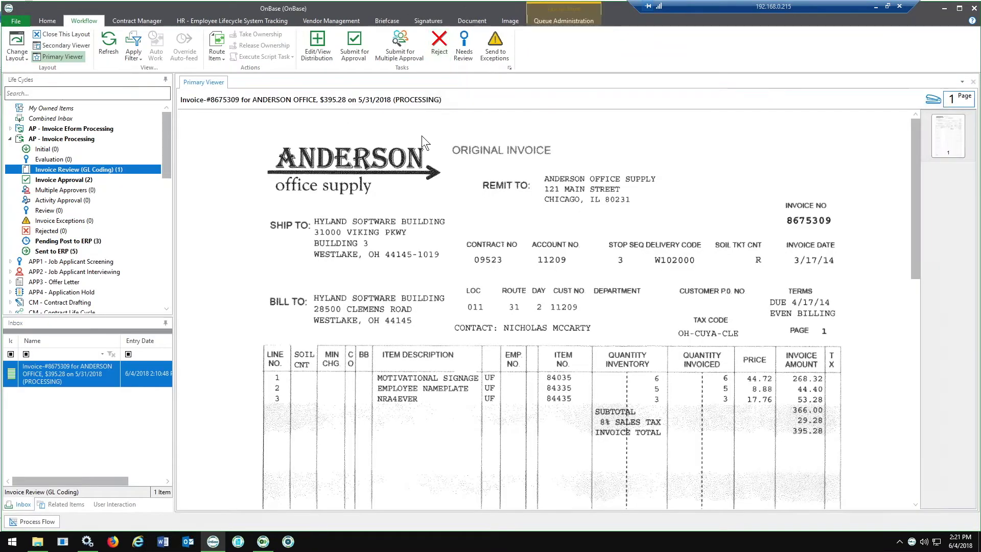
pyautogui.click(348, 54)
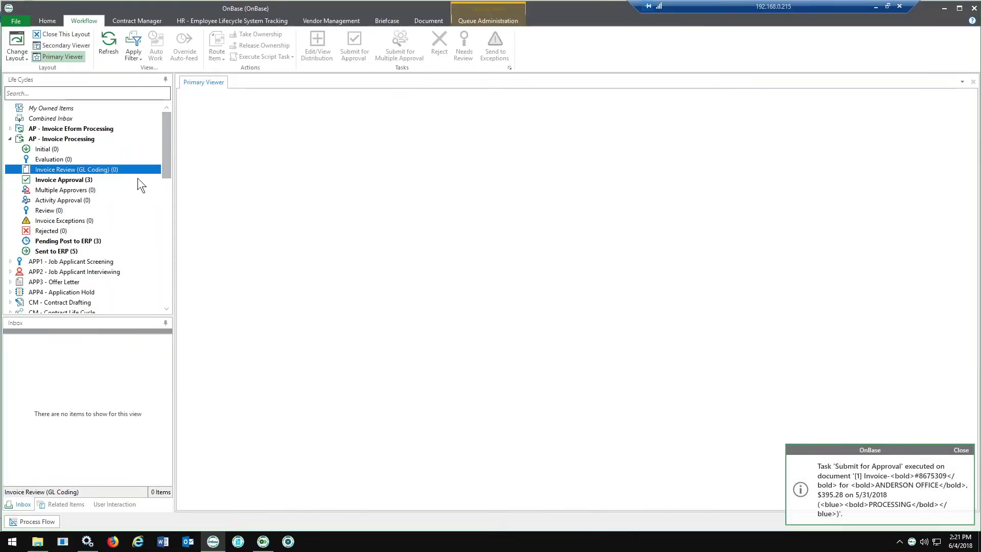
pyautogui.click(72, 181)
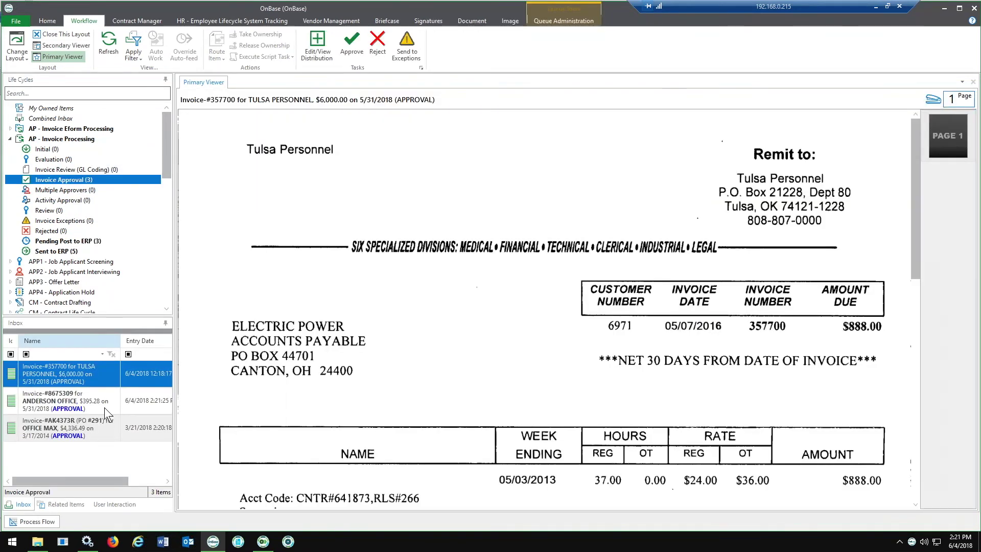
pyautogui.click(90, 405)
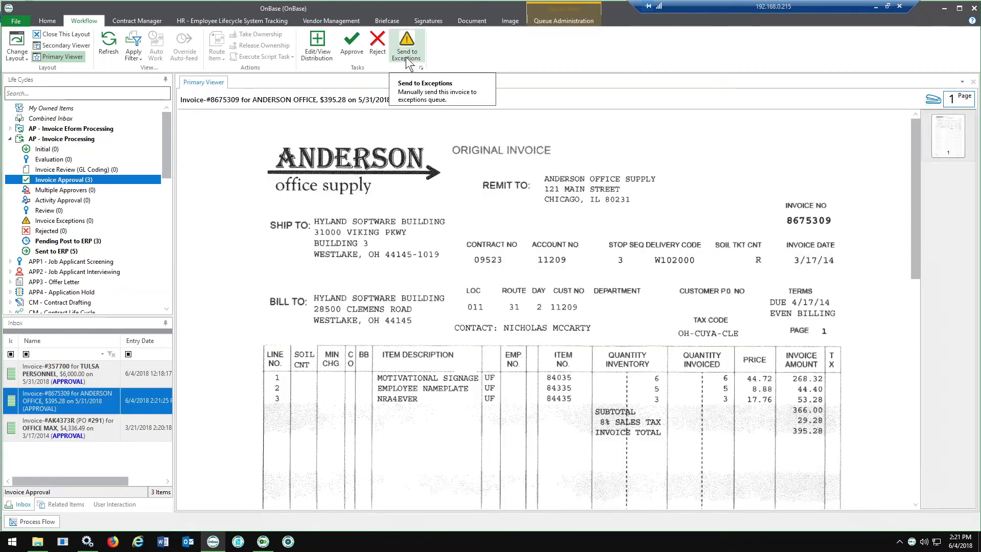
pyautogui.click(352, 48)
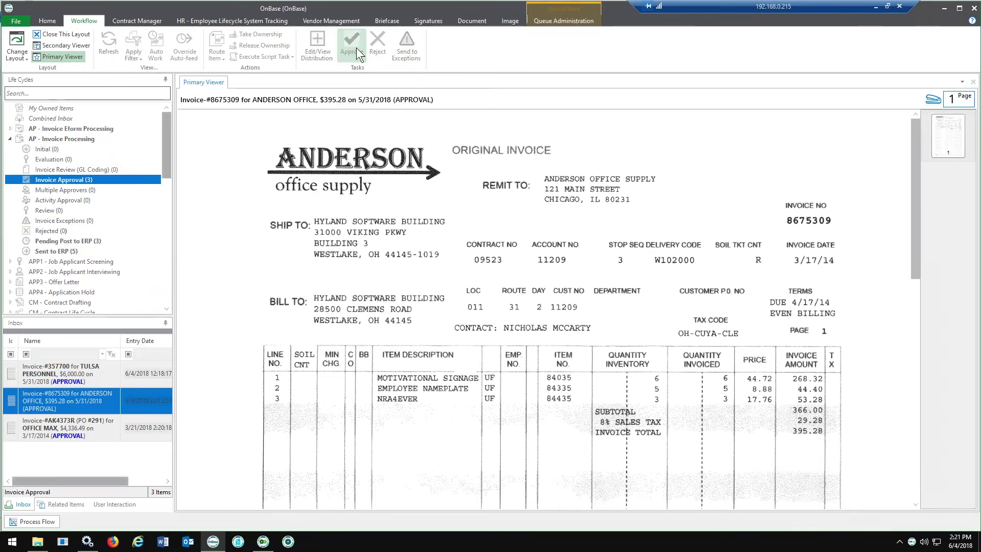